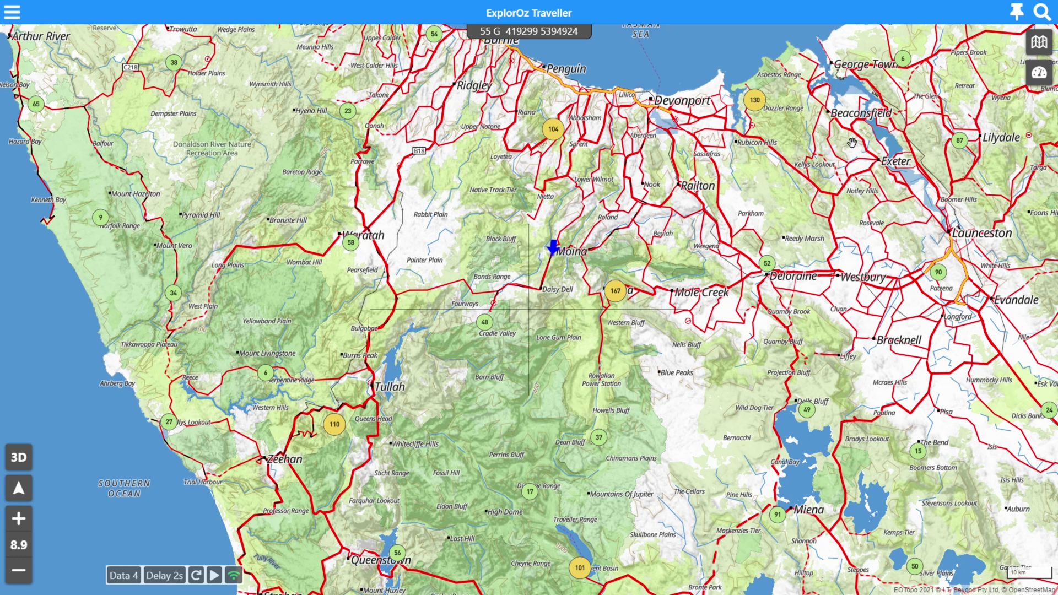
Open the Data lookup panel beside the northwest Tasmania map.
left_click(1044, 13)
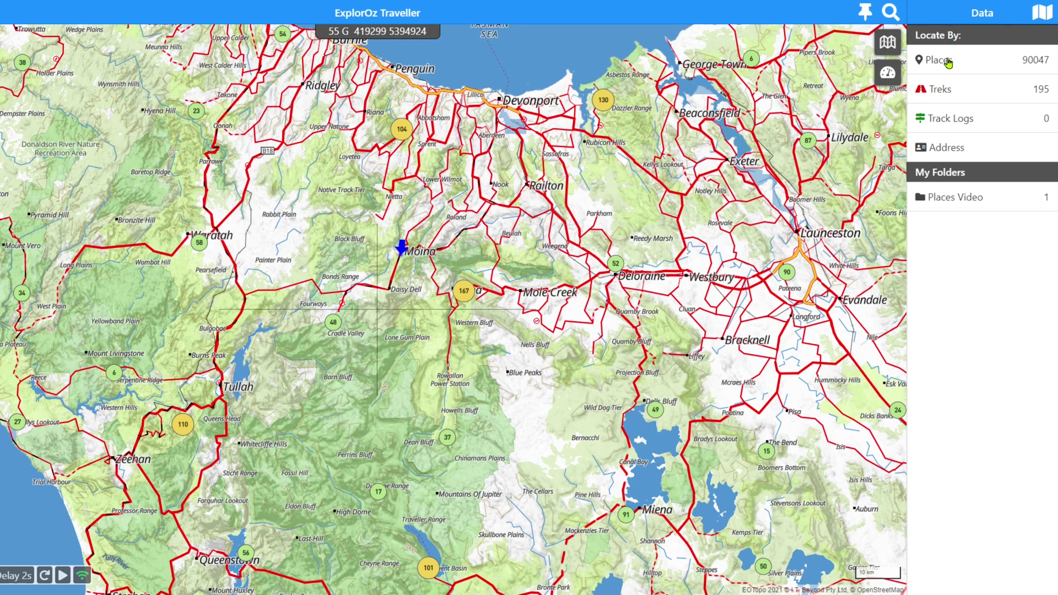
Choose Address under Locate By to reach the Address Lookup page.
left_click(953, 151)
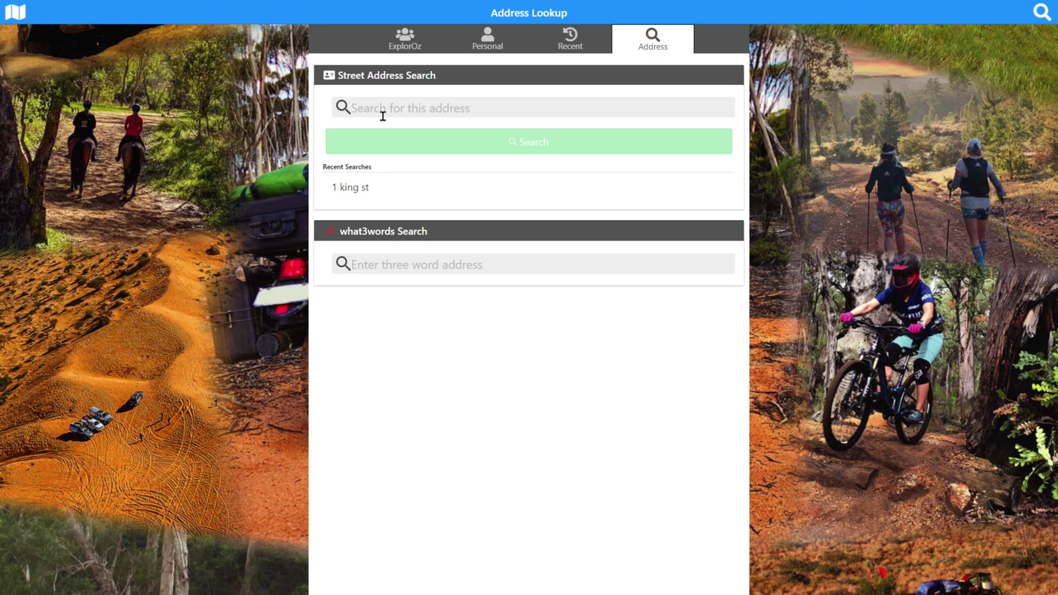
Search street addresses for '10 test st' and select the 10 Best Street, Hendra result.
type("10 test st")
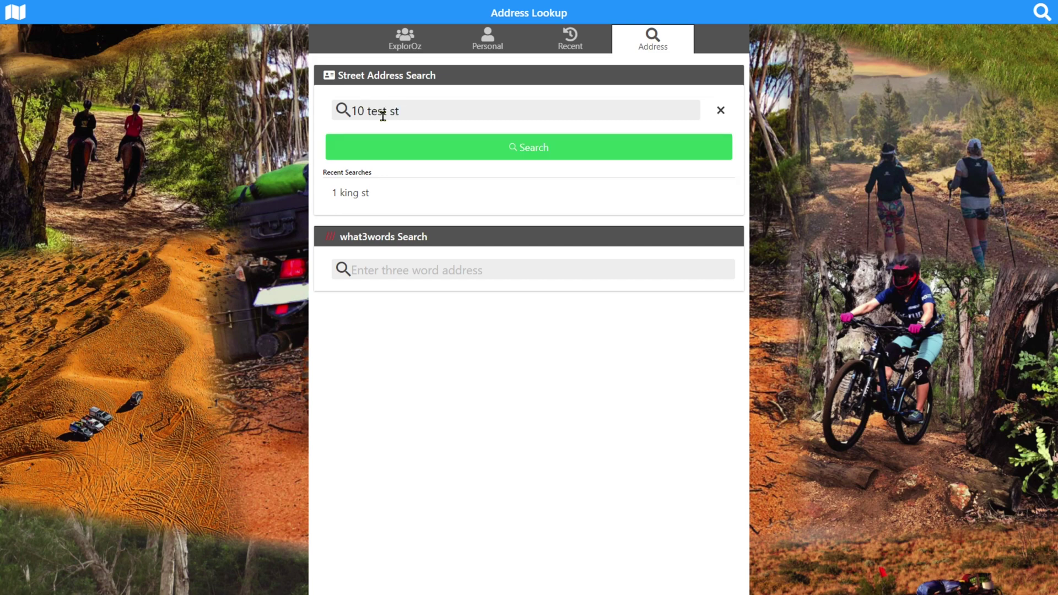
left_click(408, 139)
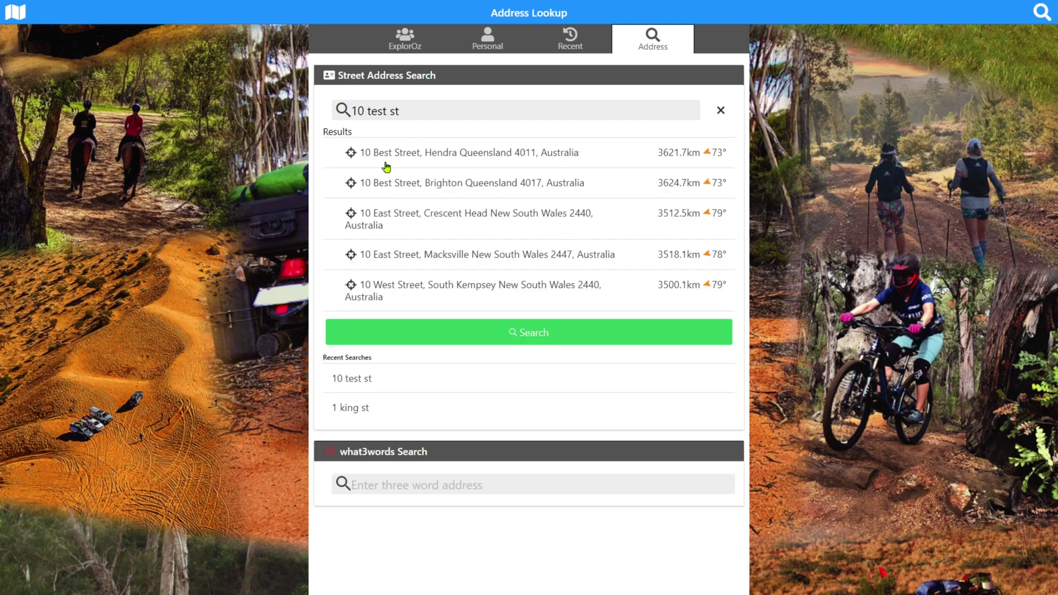
left_click(494, 154)
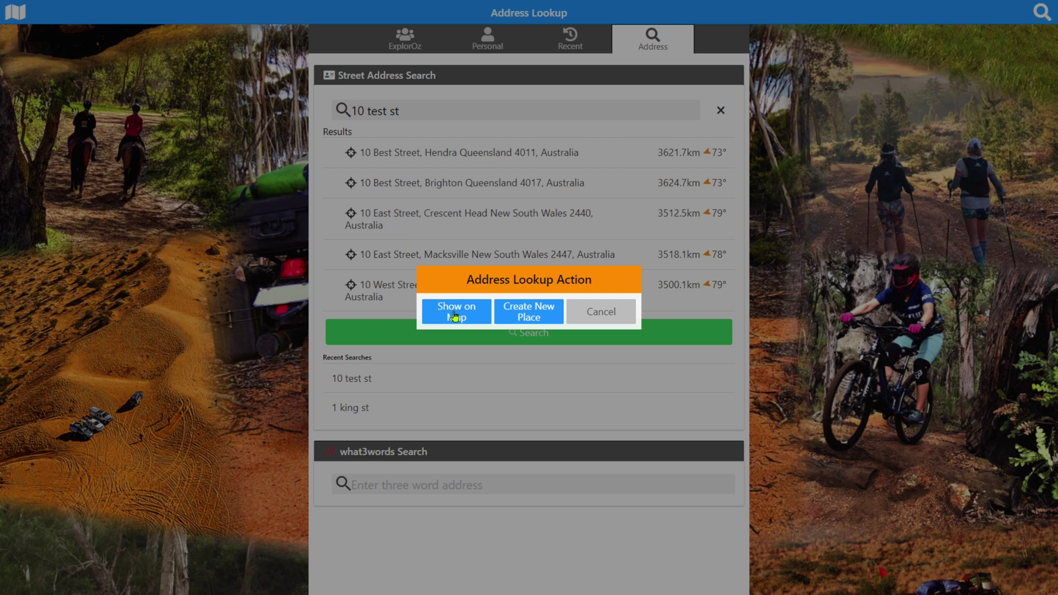
left_click(601, 319)
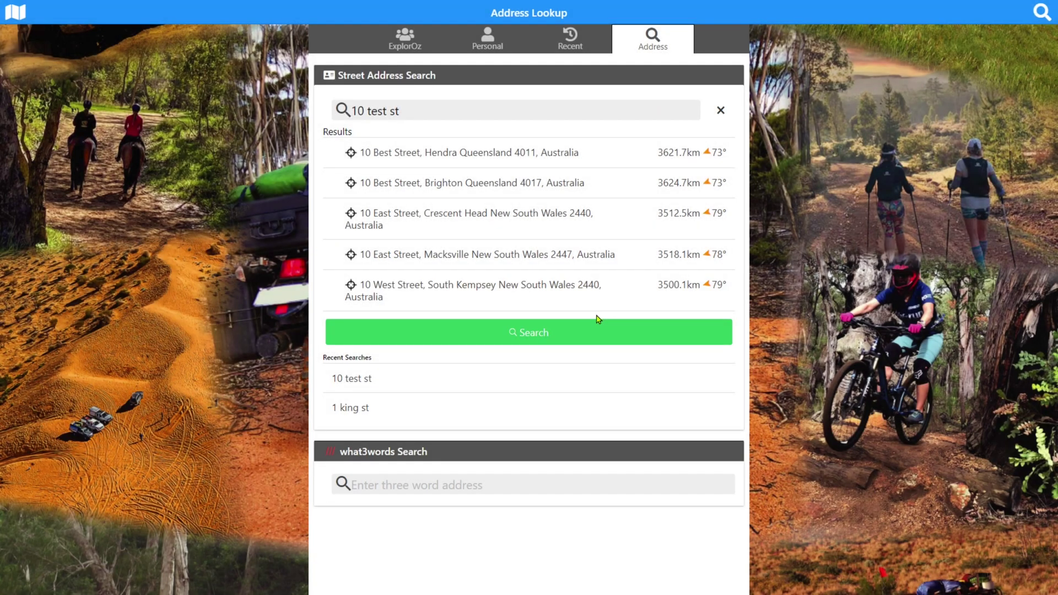
left_click(508, 156)
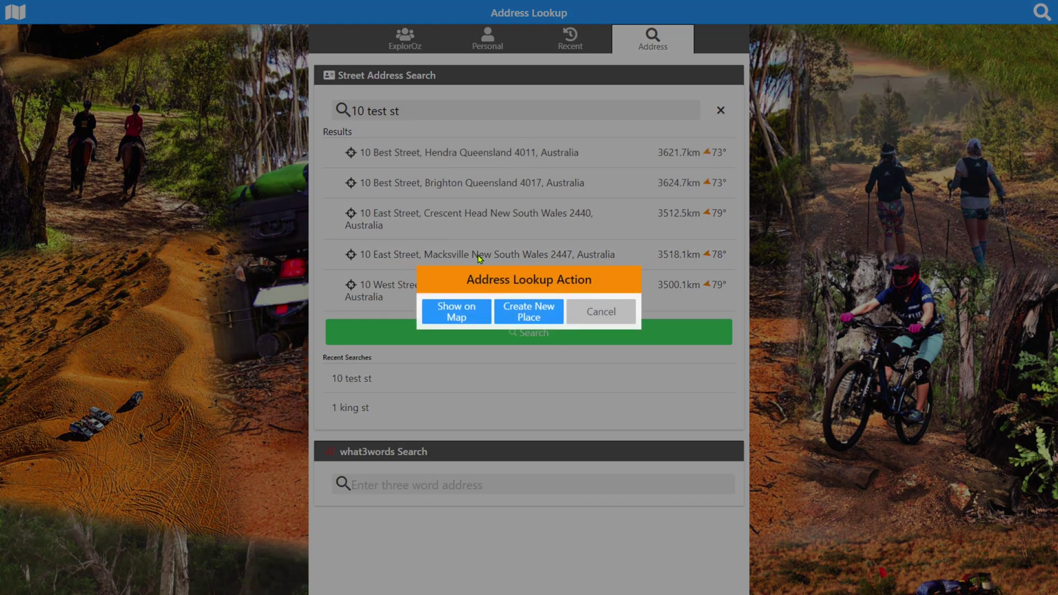
left_click(470, 320)
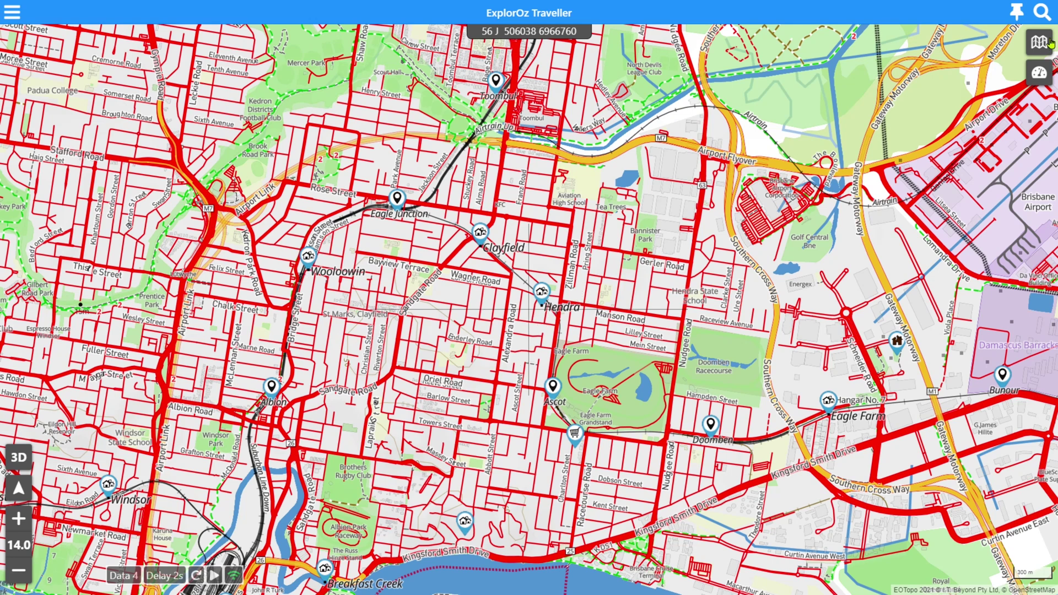
left_click(1036, 14)
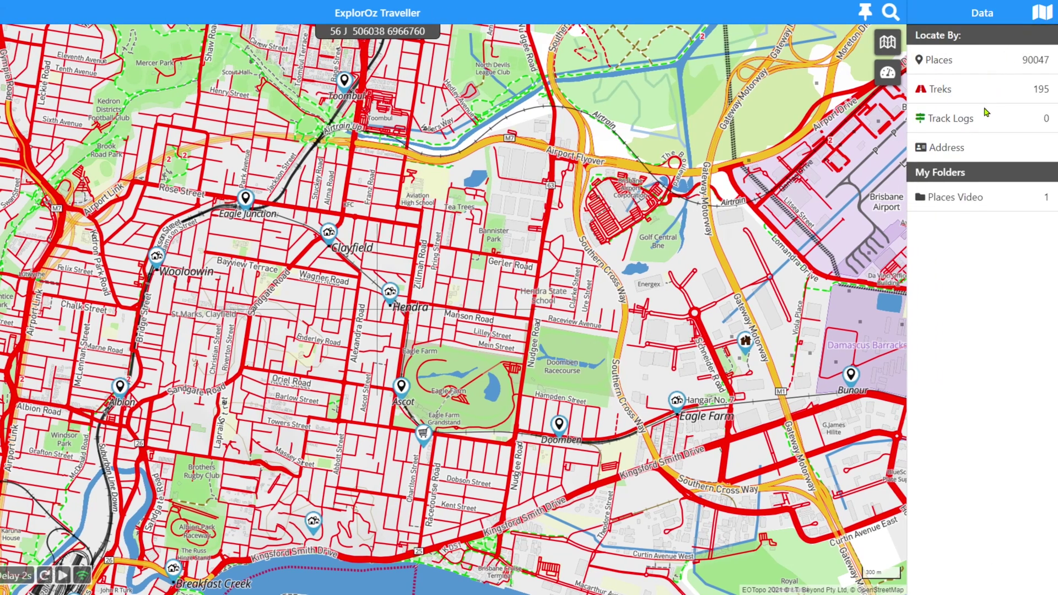
left_click(979, 147)
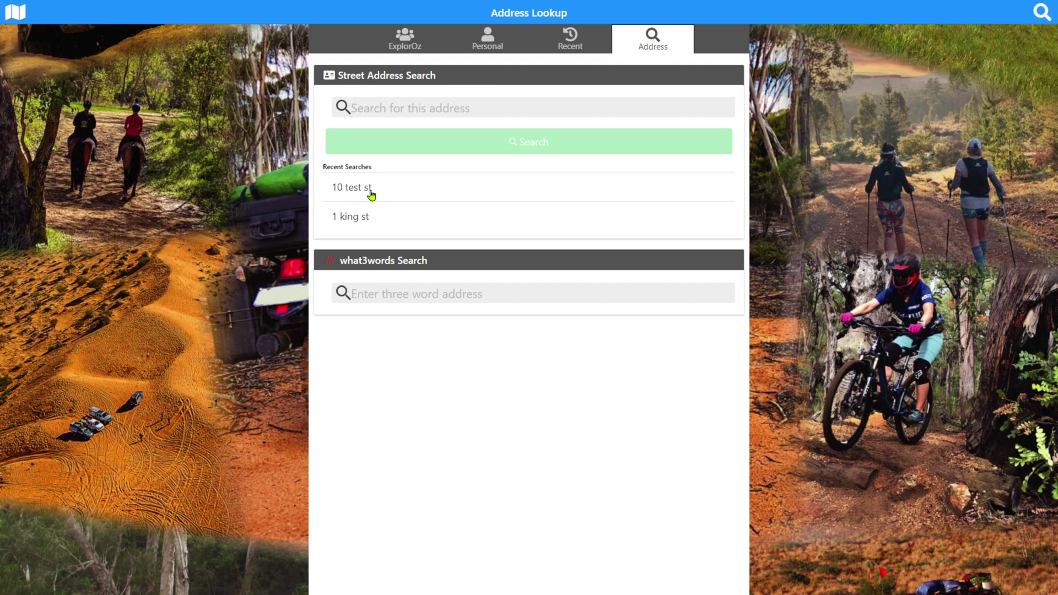
left_click(371, 193)
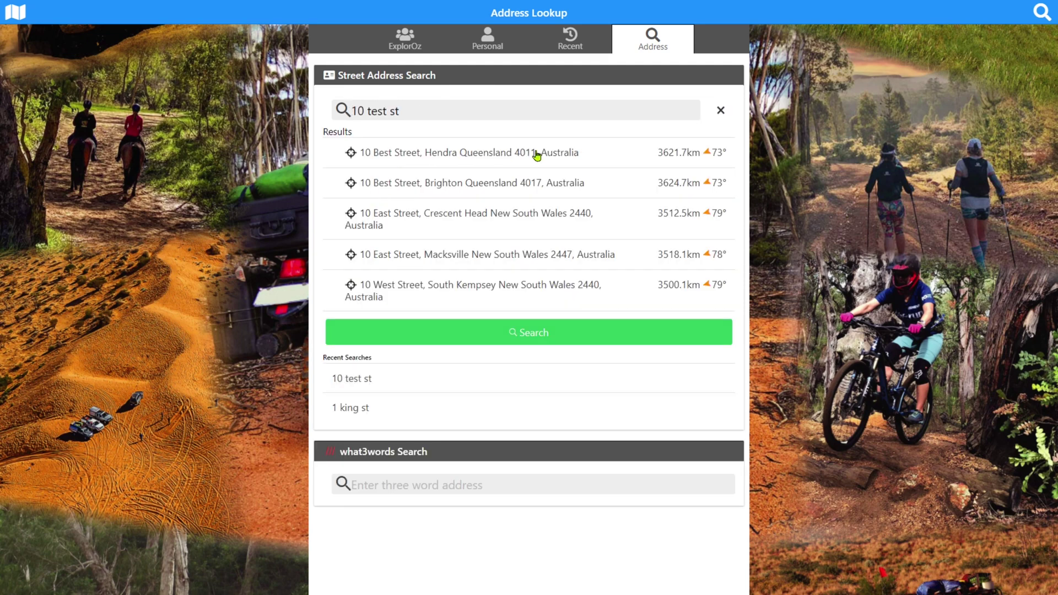
left_click(495, 156)
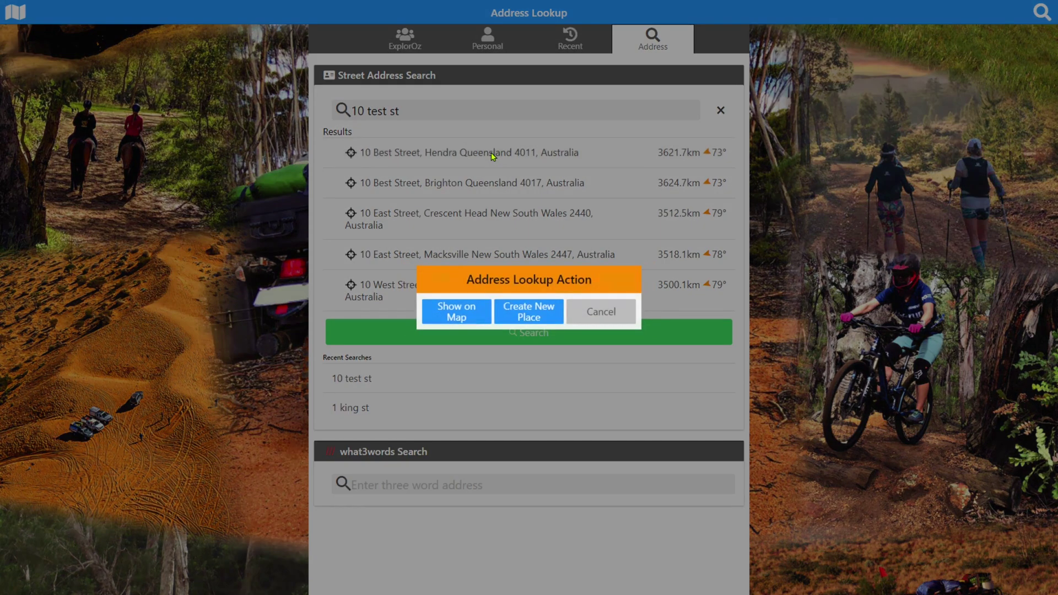
left_click(530, 313)
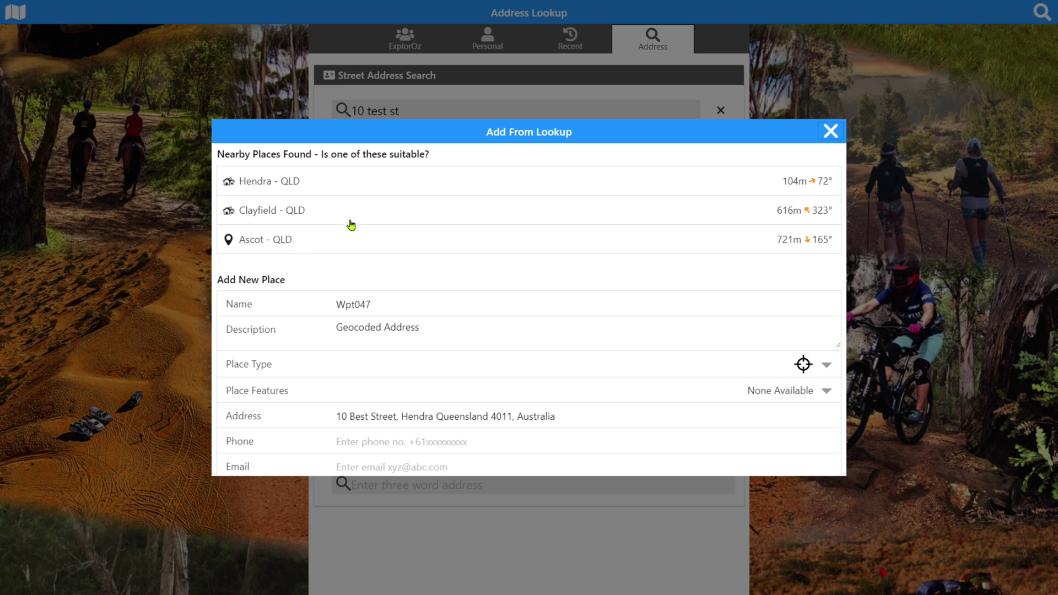
Replace the default name Wpt047 with 'Video Demo Place' in the new place form.
scroll(414, 296, "down", 1)
scroll(413, 295, "down", 3)
scroll(414, 293, "up", 2)
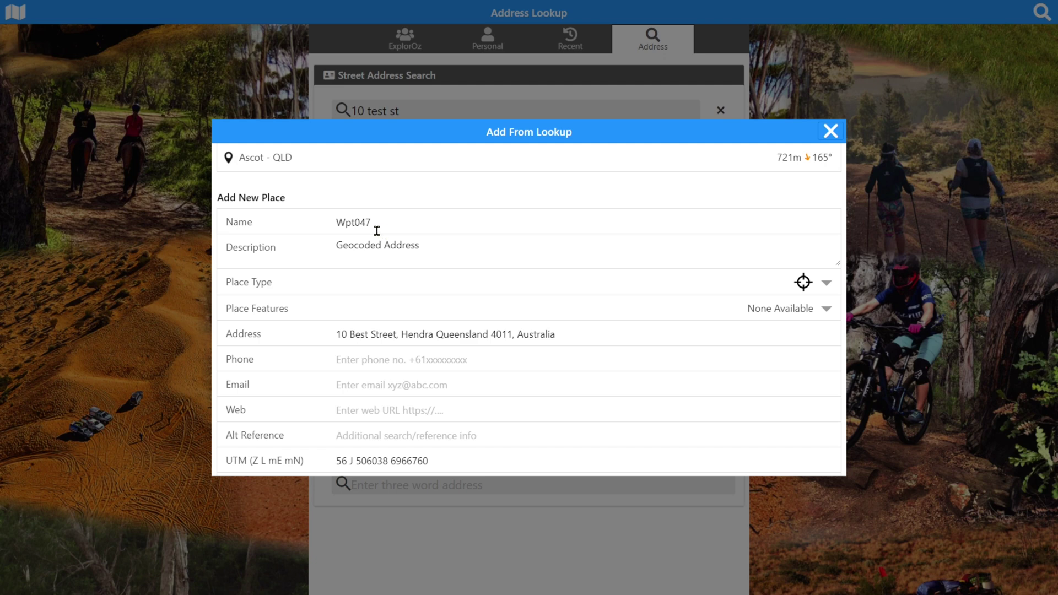
scroll(403, 281, "down", 1)
scroll(403, 281, "up", 2)
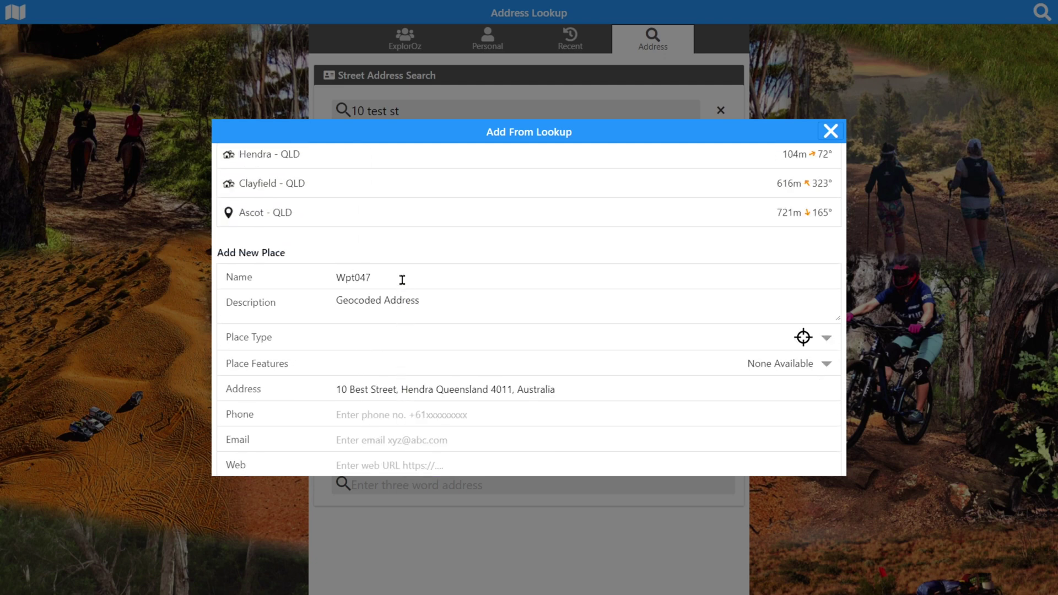
left_click_drag(392, 278, 334, 280)
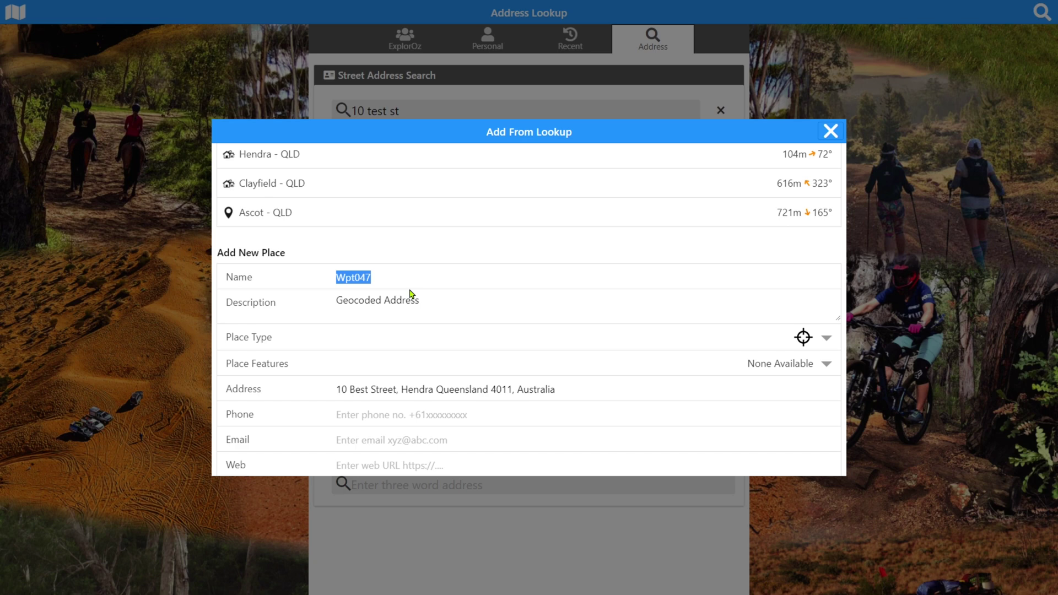
type("Video Demo Place")
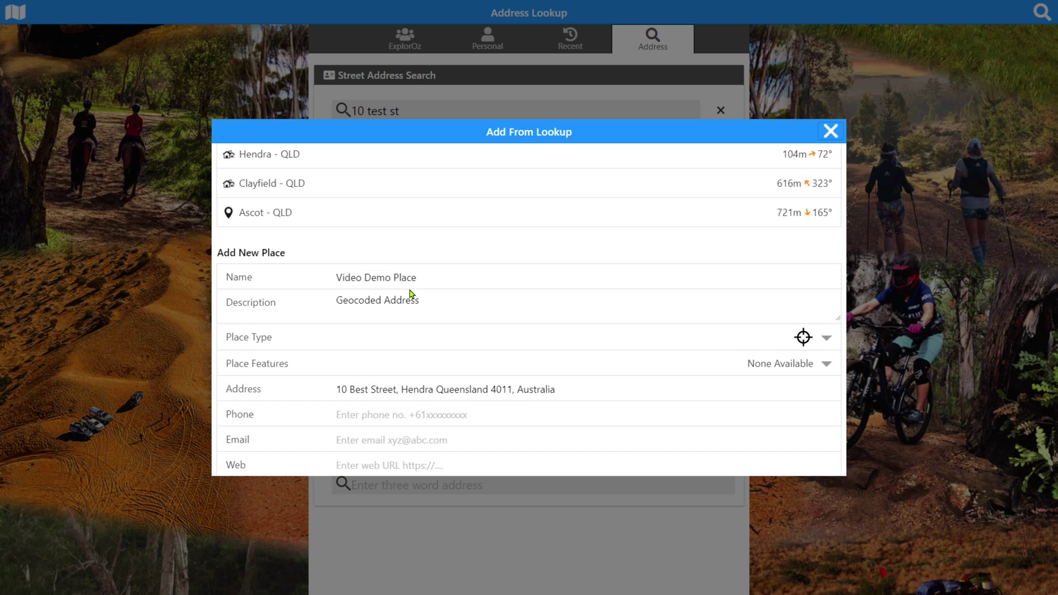
scroll(447, 308, "down", 1)
scroll(438, 307, "down", 1)
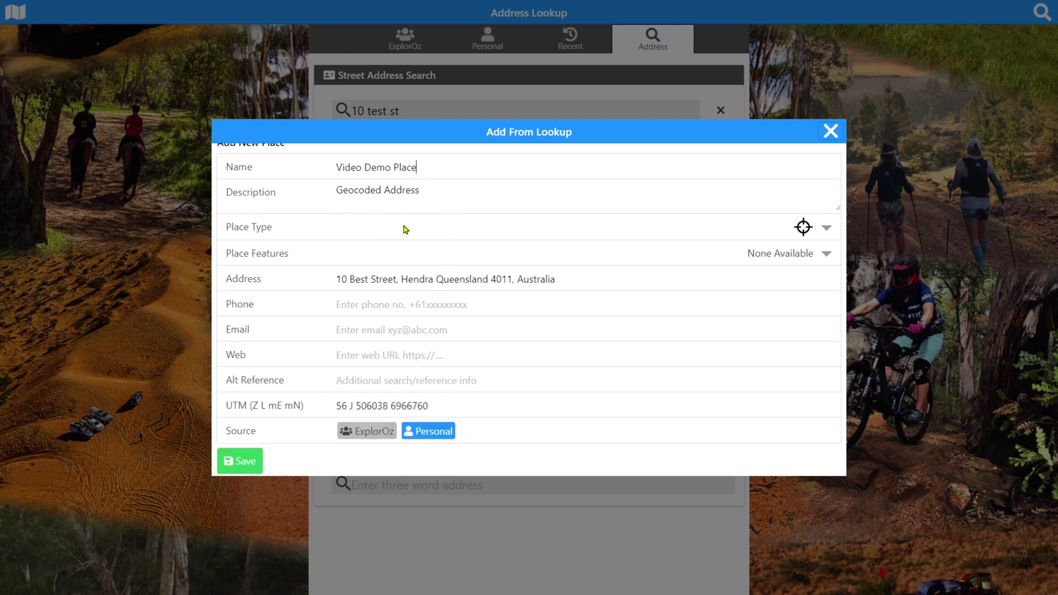
left_click(804, 227)
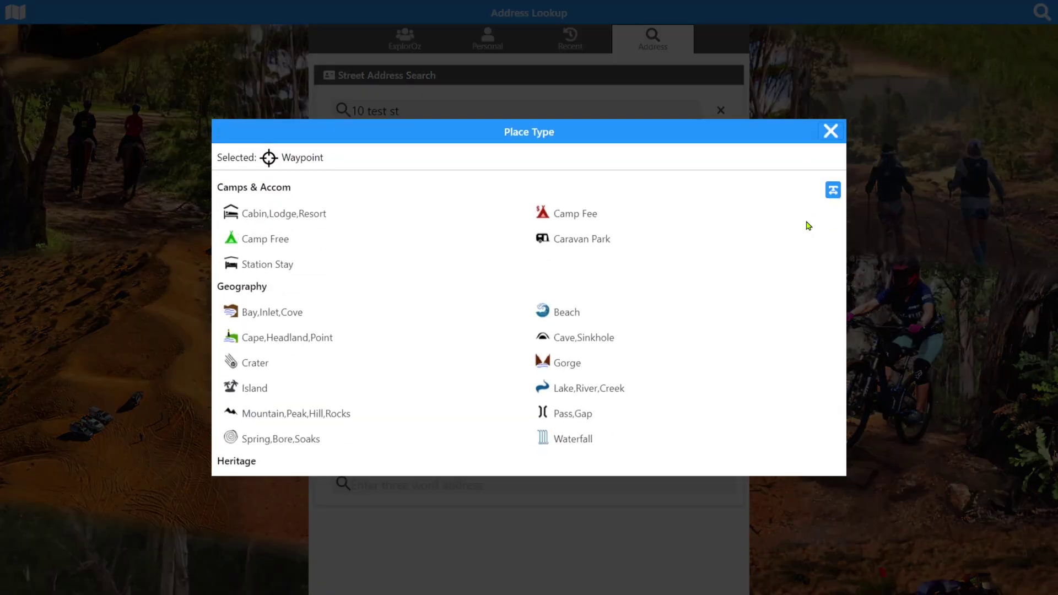
scroll(719, 301, "down", 5)
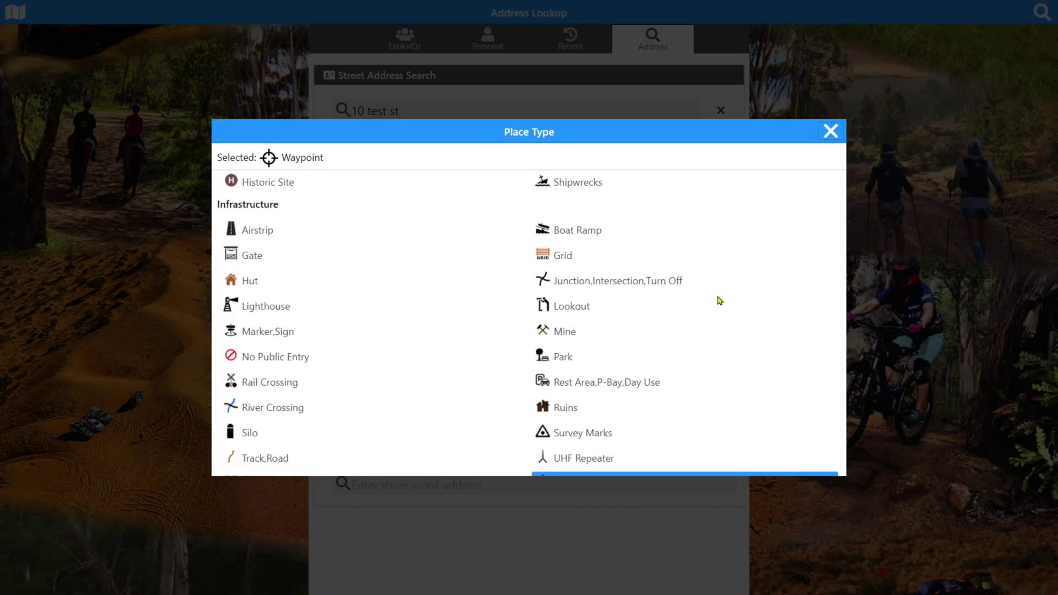
scroll(720, 301, "down", 3)
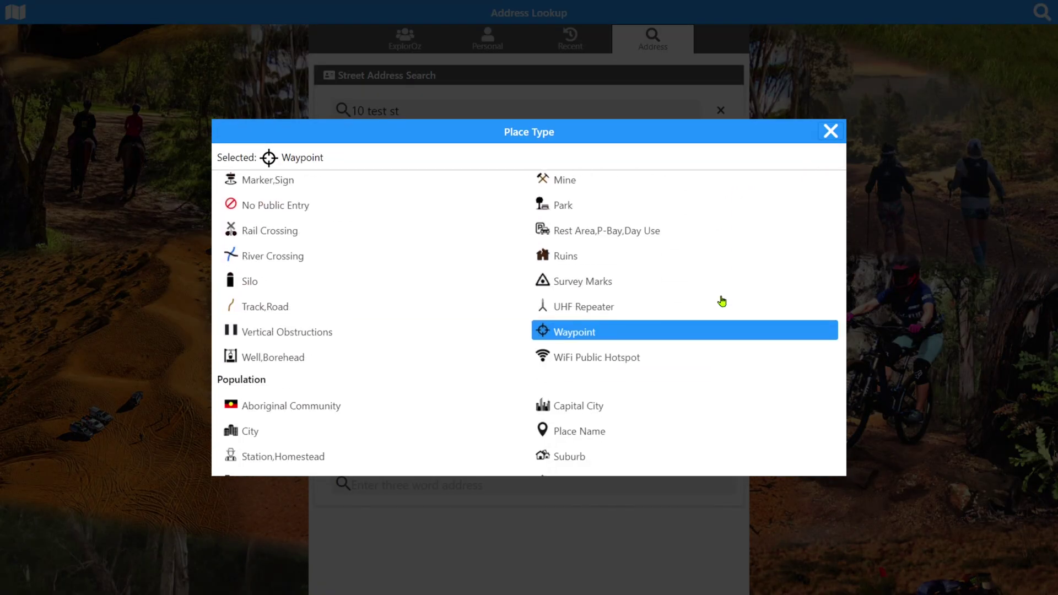
scroll(722, 301, "down", 5)
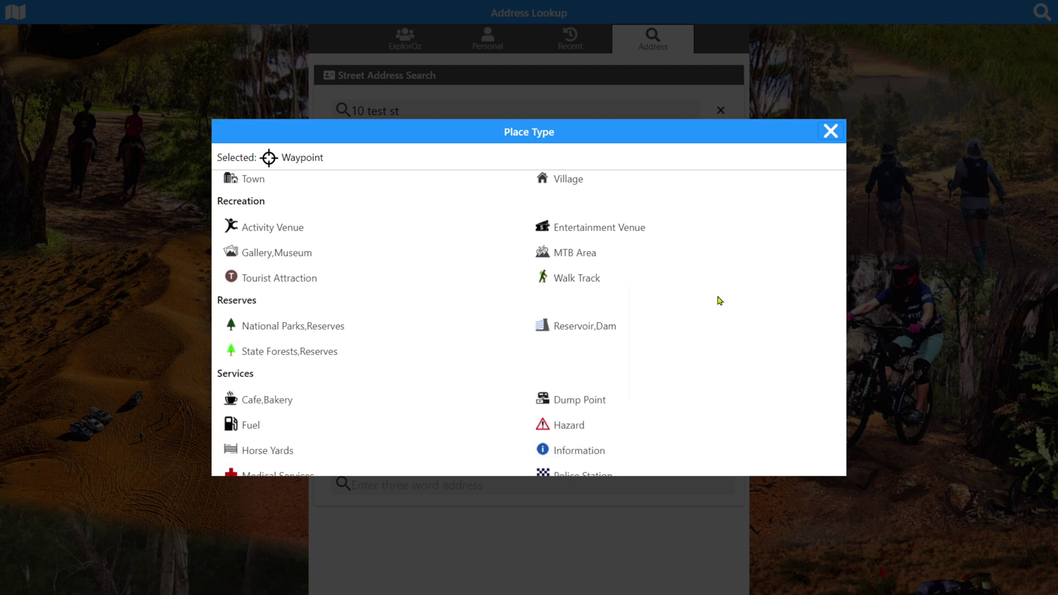
left_click(828, 137)
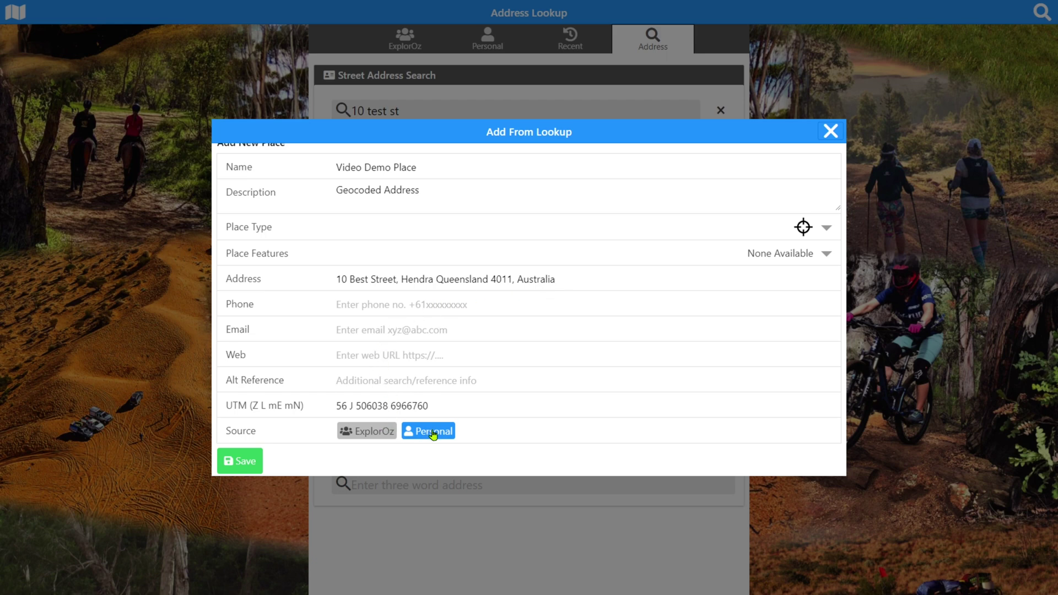
scroll(456, 446, "down", 1)
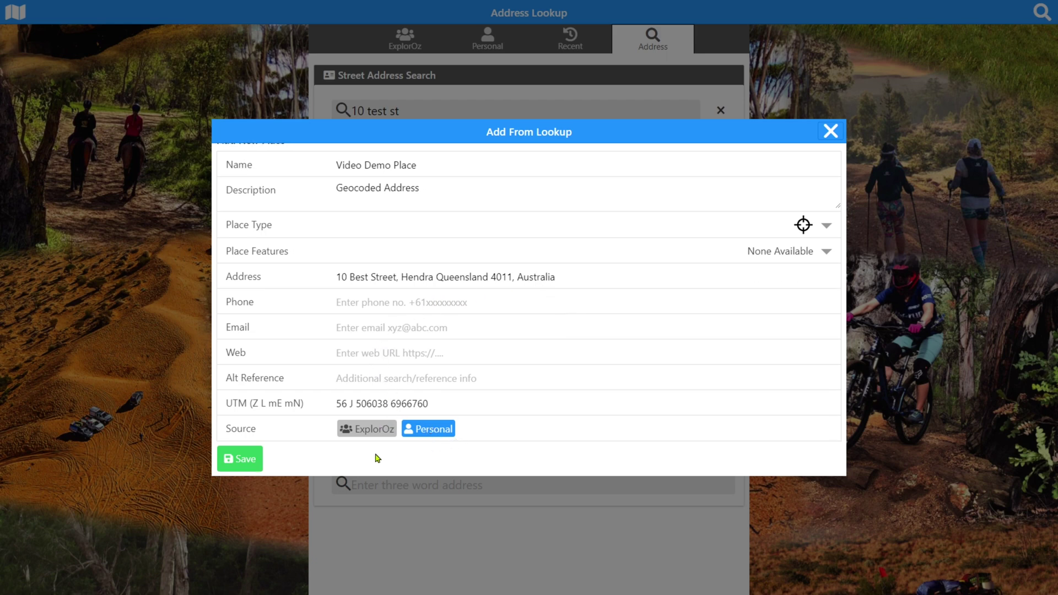
Save Video Demo Place as a Waypoint and view its details with the Hendra address.
left_click(247, 462)
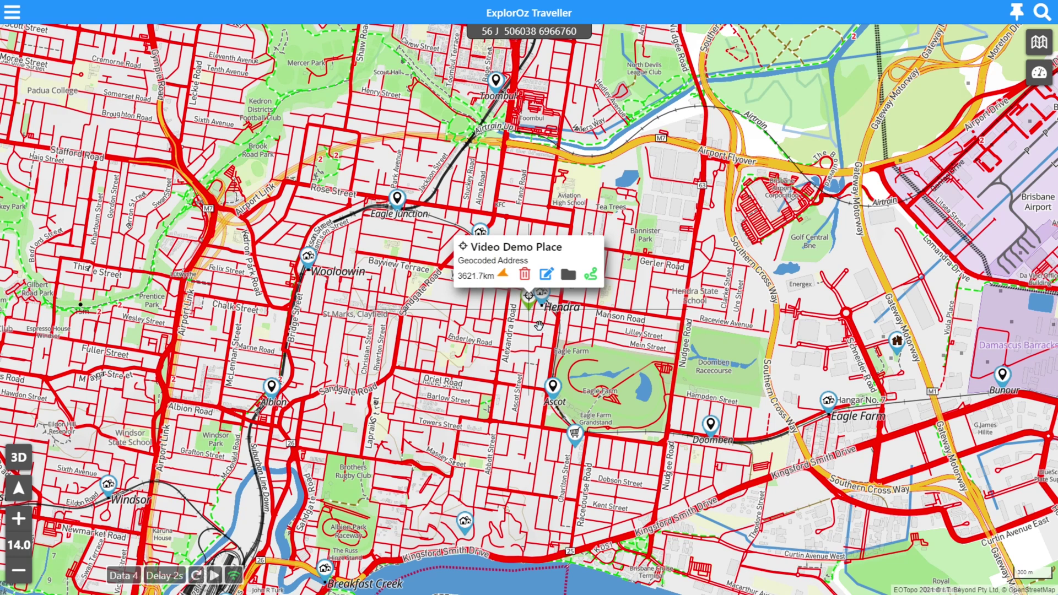
scroll(539, 326, "up", 3)
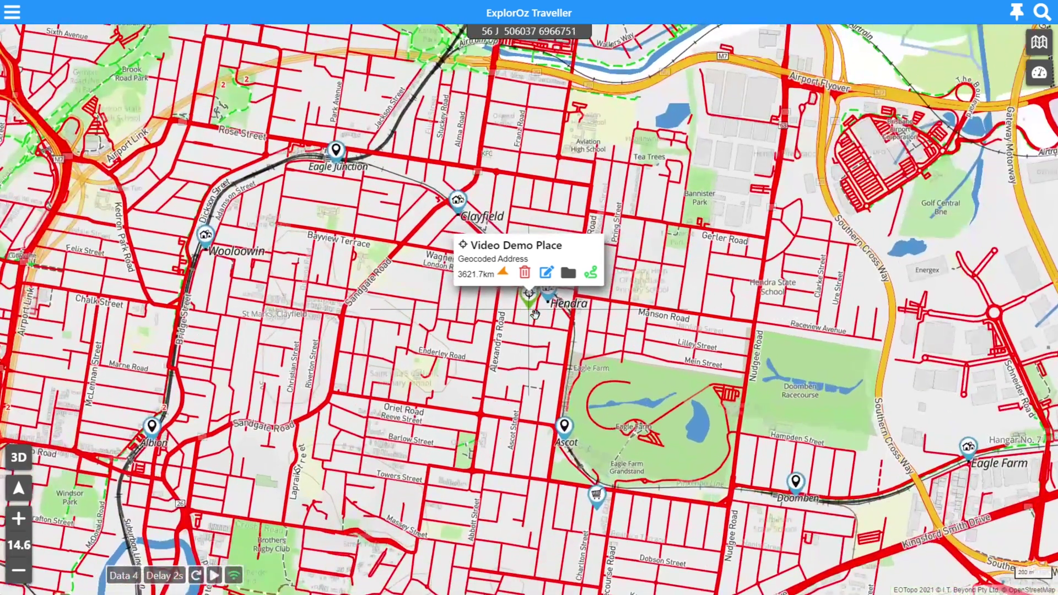
left_click(523, 248)
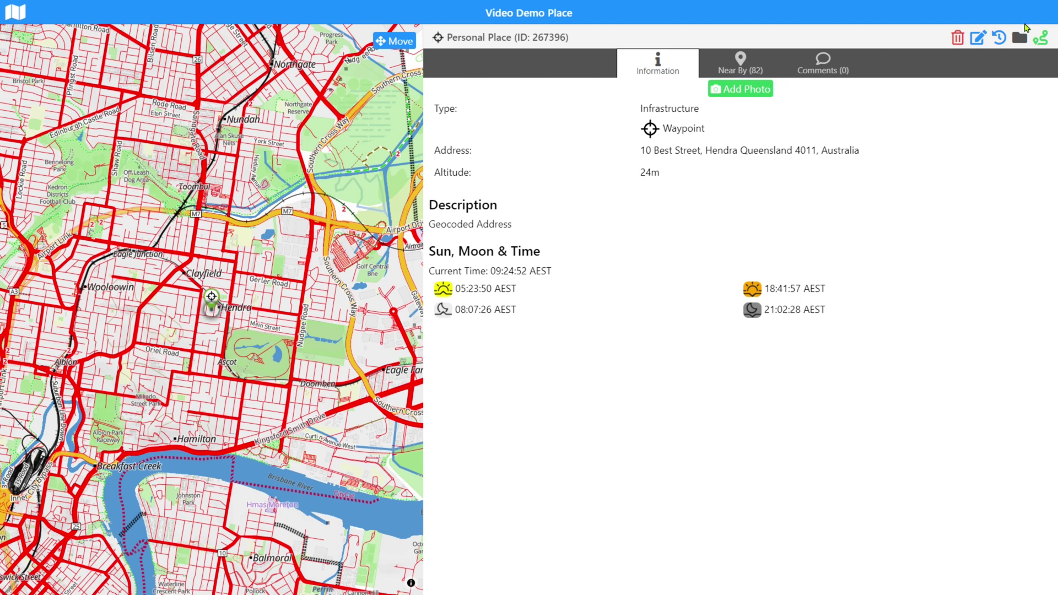
left_click(27, 17)
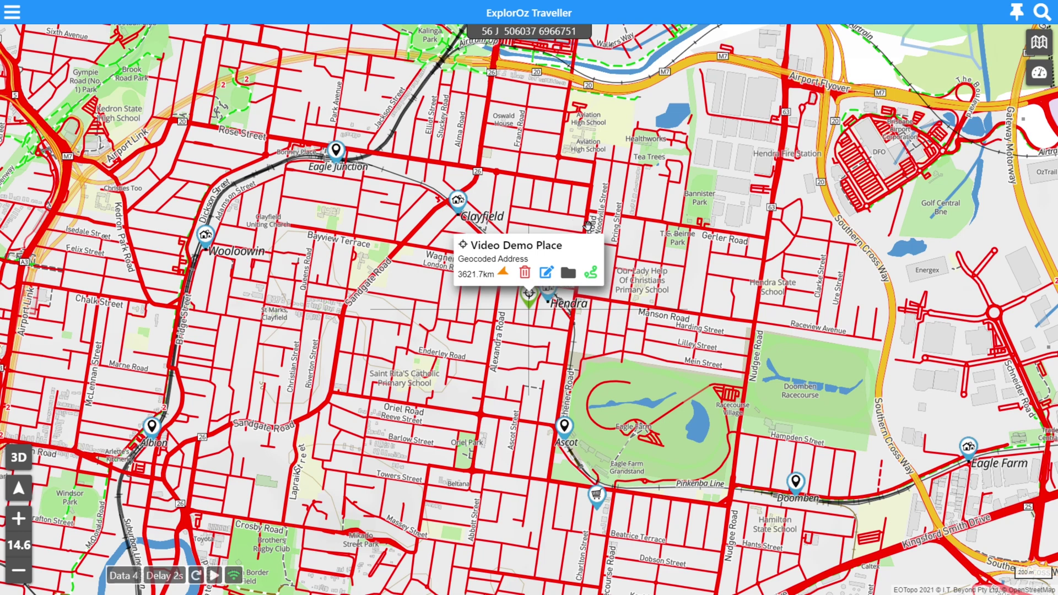
Return to the Hendra map and close the popup to show the Video Demo Place pin.
left_click(1045, 14)
left_click(963, 149)
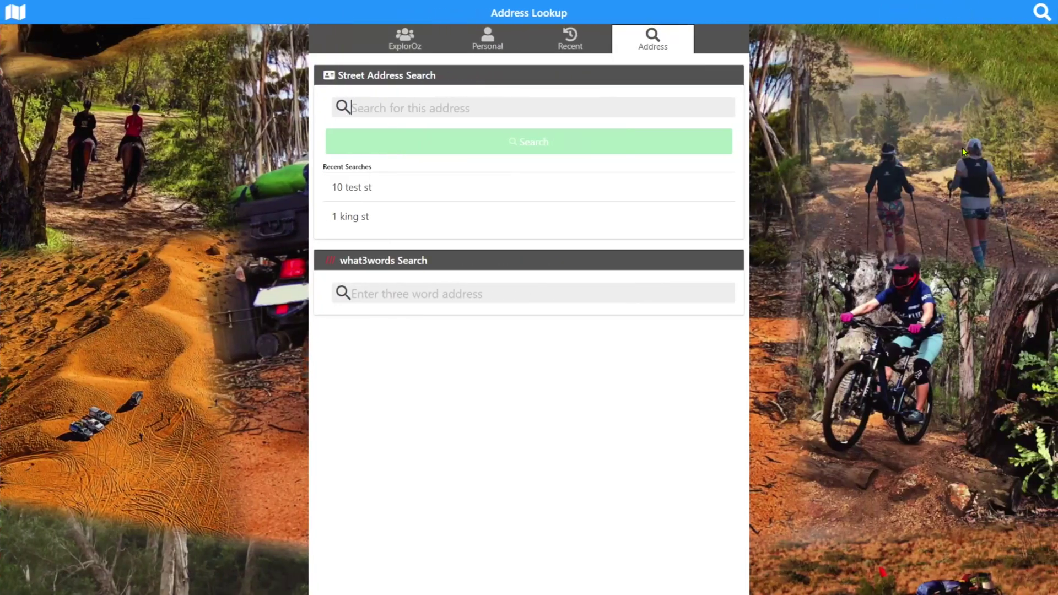
left_click(15, 11)
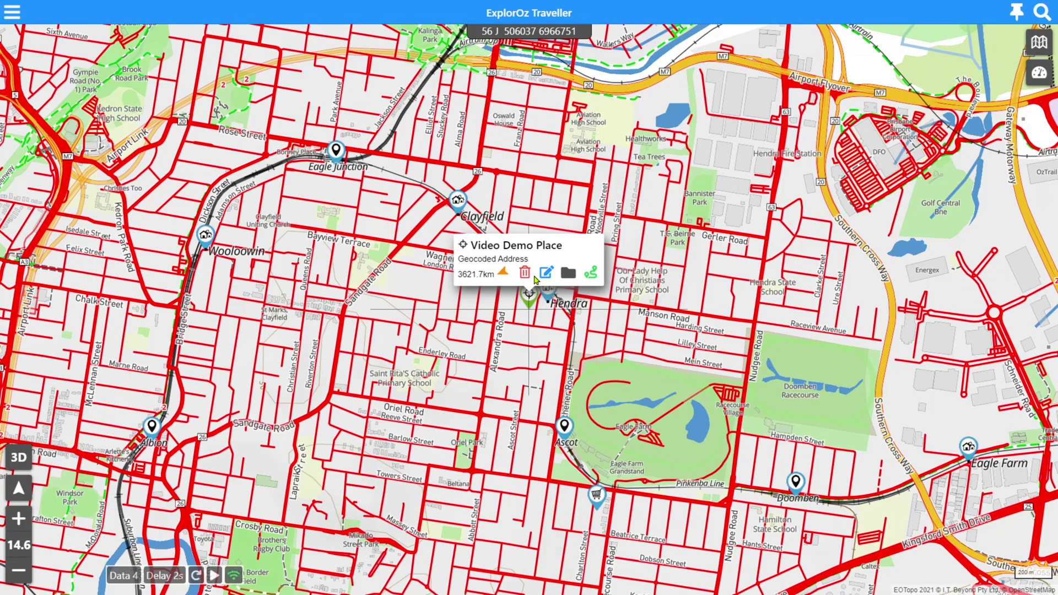
left_click(622, 352)
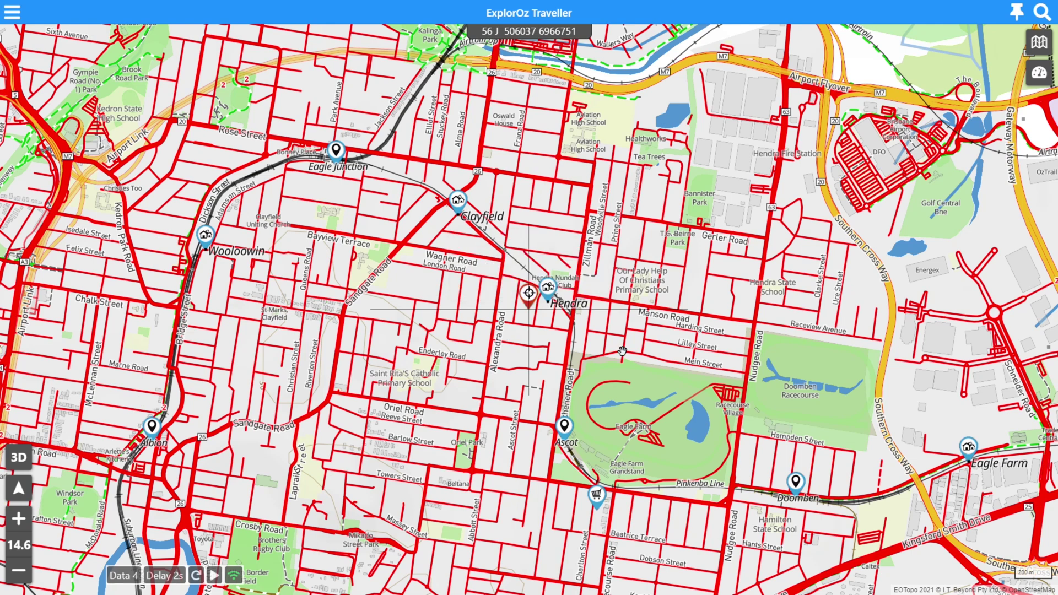